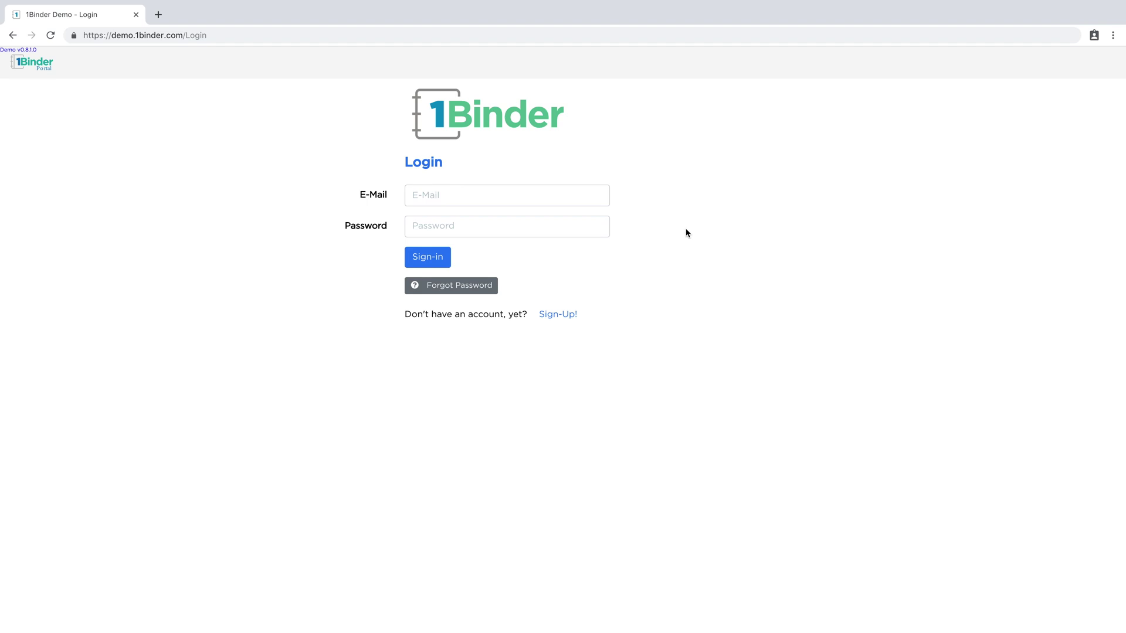
Start a new account with the user's first and last name and company 1Binder Testers
left_click(558, 316)
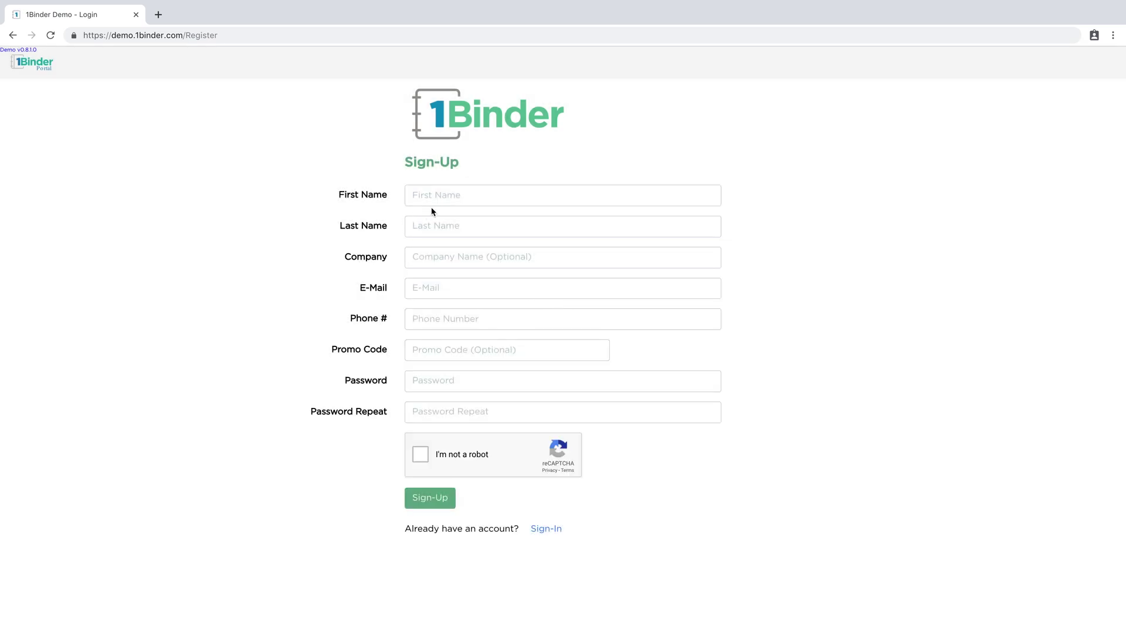
left_click(457, 195)
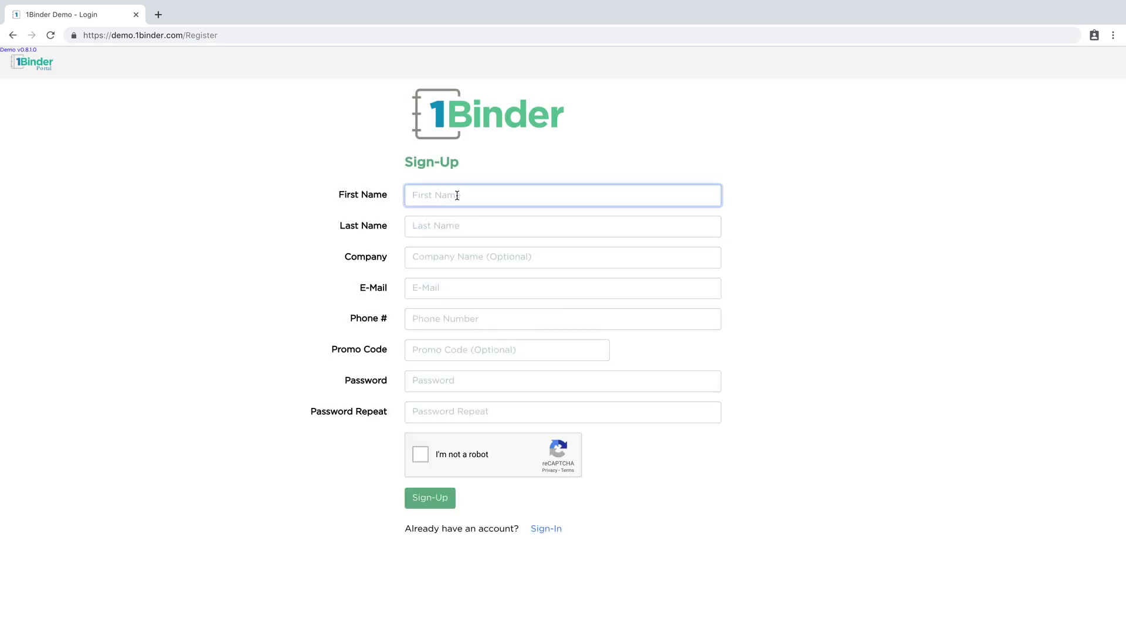
type("1Binder")
left_click(413, 227)
type("Tester")
key("Tab")
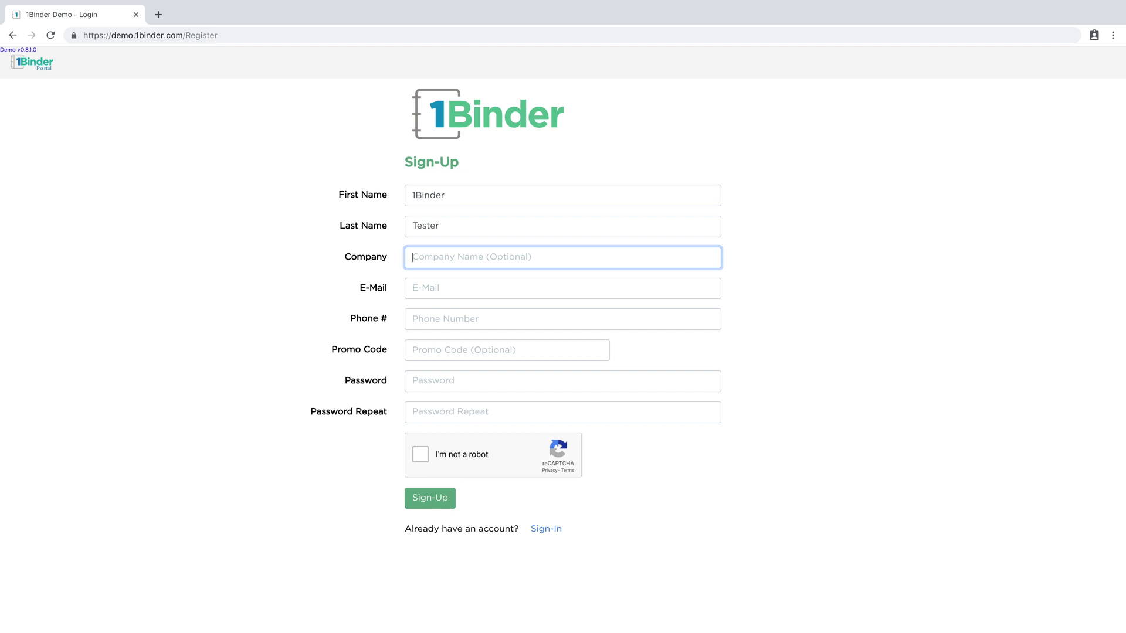
type("1Binder Testers")
Enter the account e-mail, phone number and password, leaving the promo code empty
left_click(413, 288)
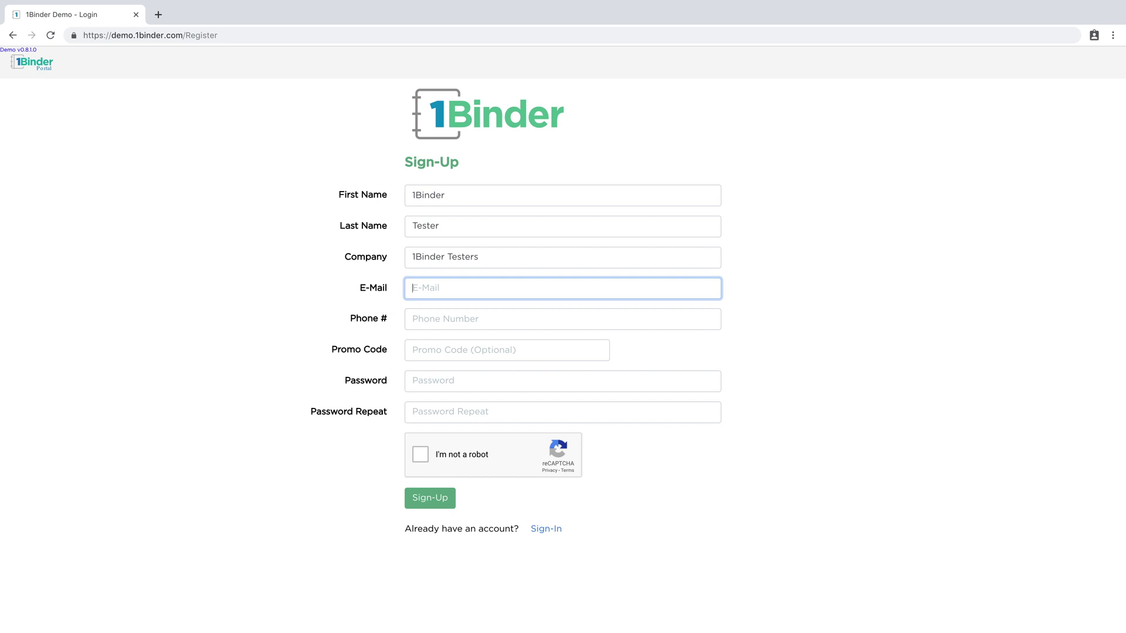
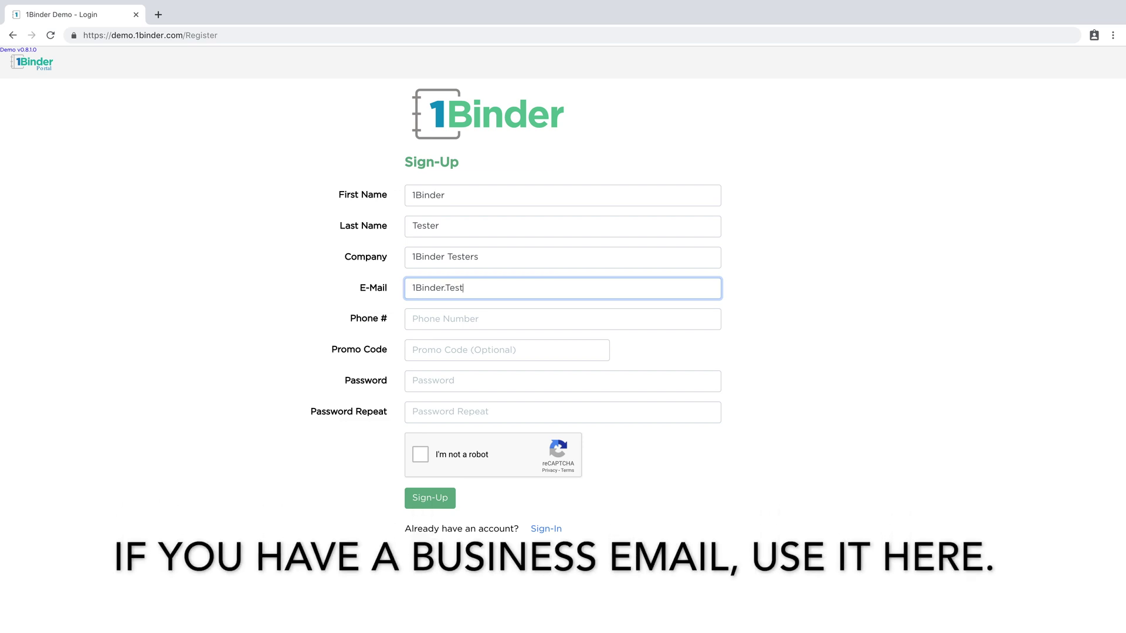
key("Tab")
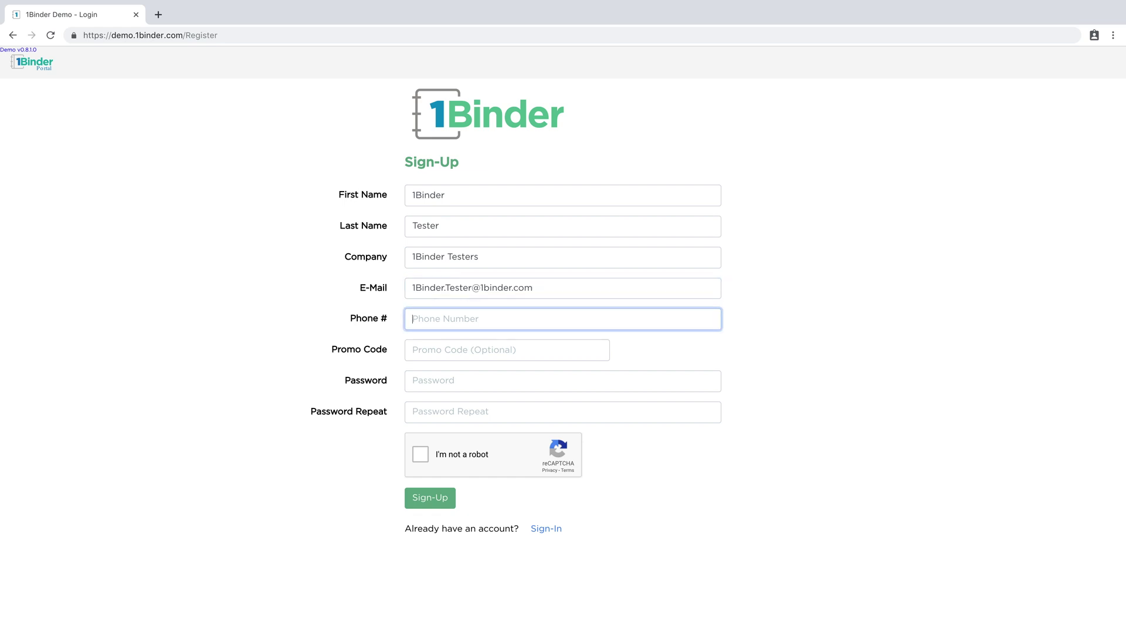
type("0123456789")
key("Tab")
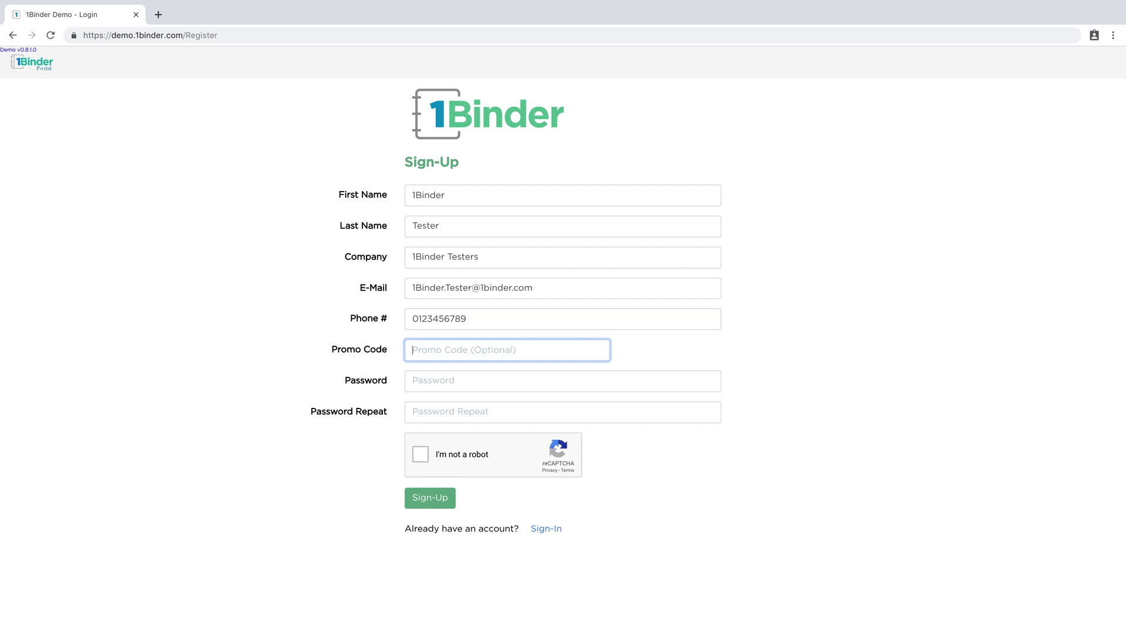
key("Tab")
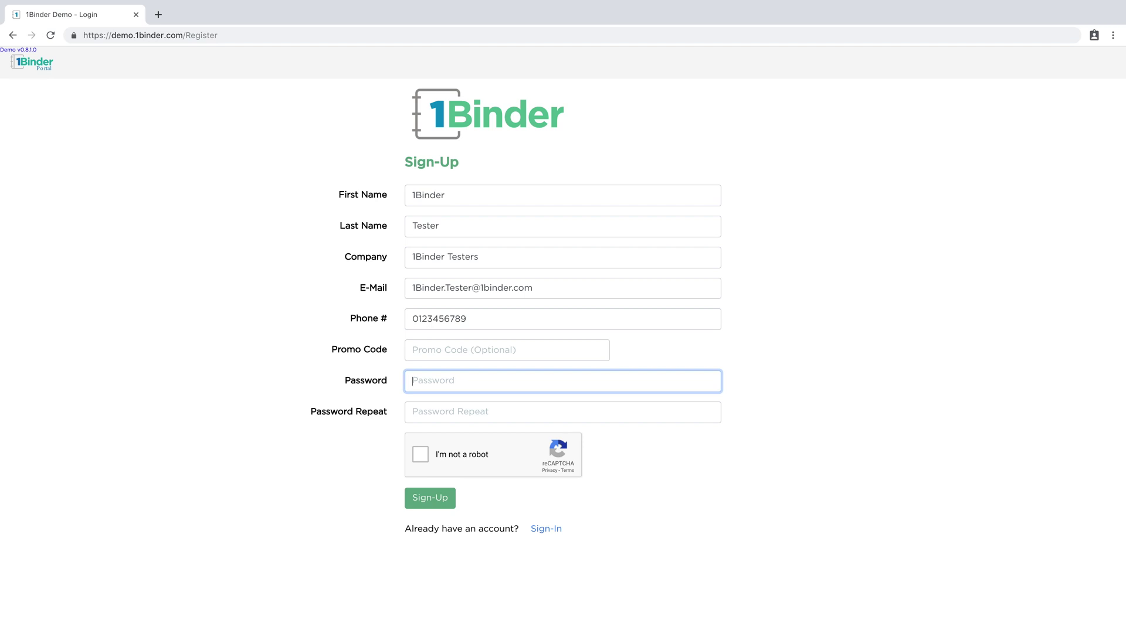
type("1234567890123")
key("Tab")
type("1234567890123")
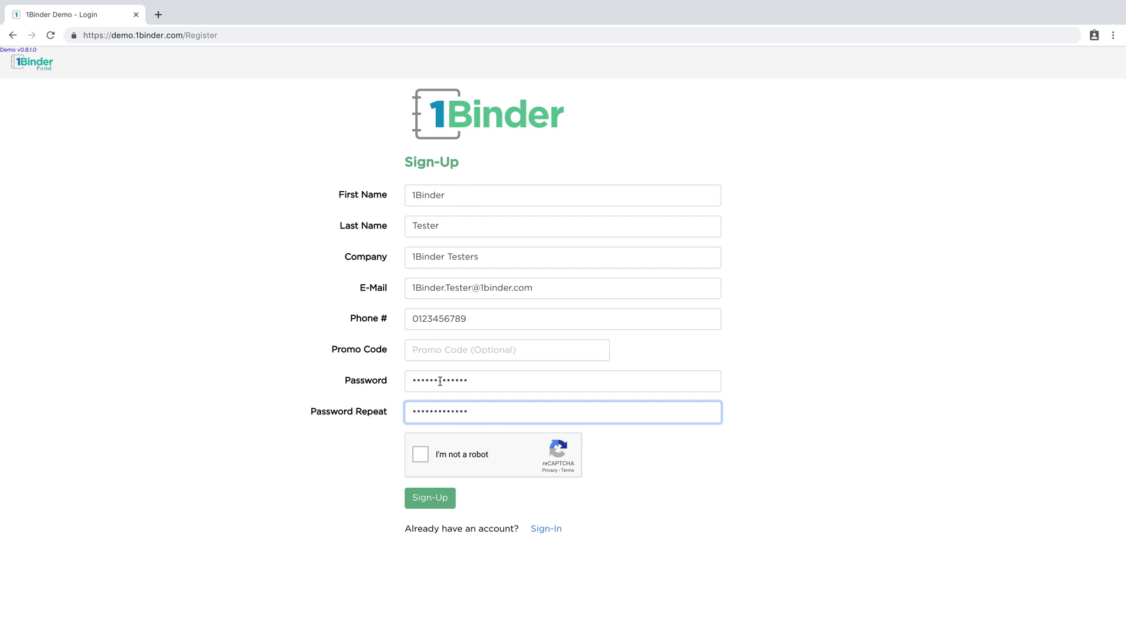
Pass the reCAPTCHA traffic-light image challenge and submit the sign-up form
left_click(422, 456)
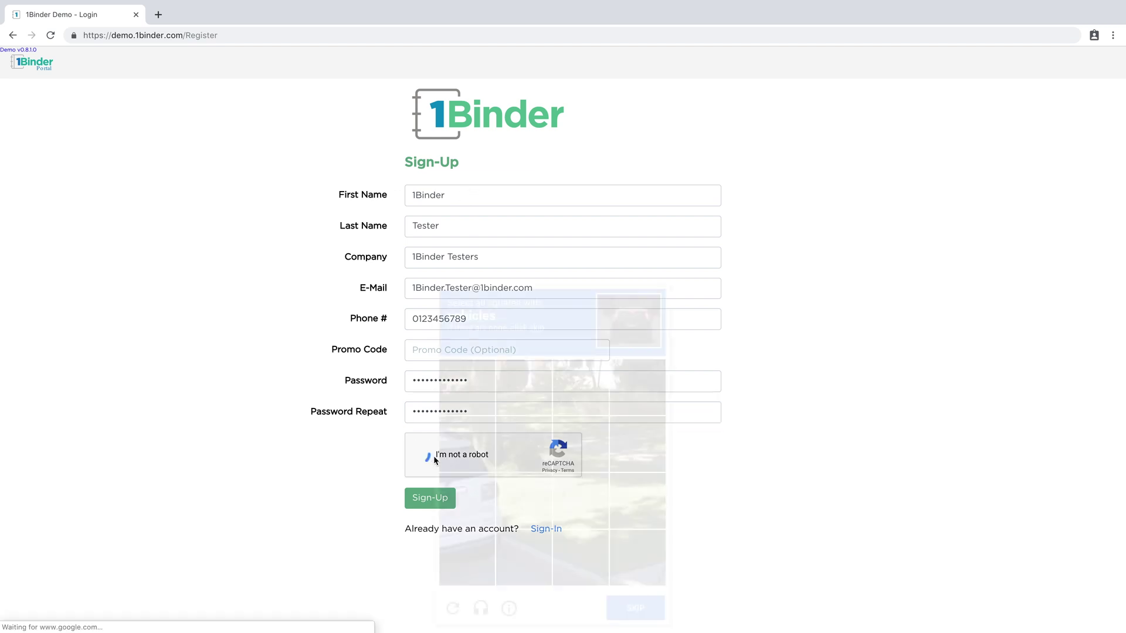
left_click(448, 459)
left_click(467, 501)
left_click(469, 556)
left_click(628, 610)
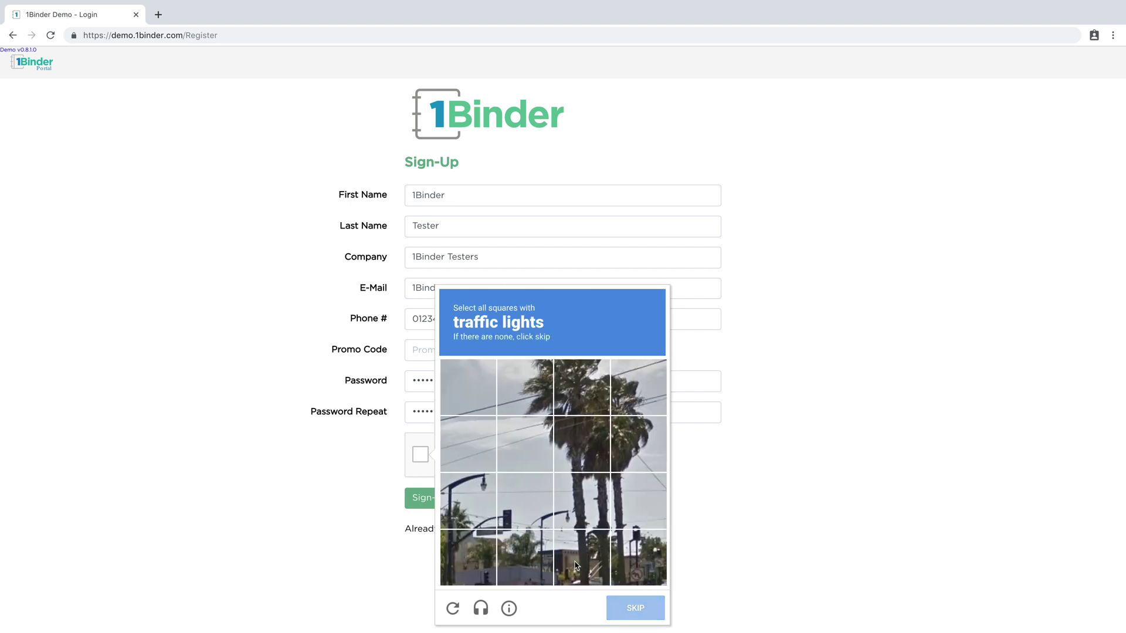
left_click(467, 501)
left_click(466, 557)
left_click(524, 502)
left_click(524, 558)
left_click(637, 502)
left_click(638, 557)
left_click(531, 512)
left_click(524, 557)
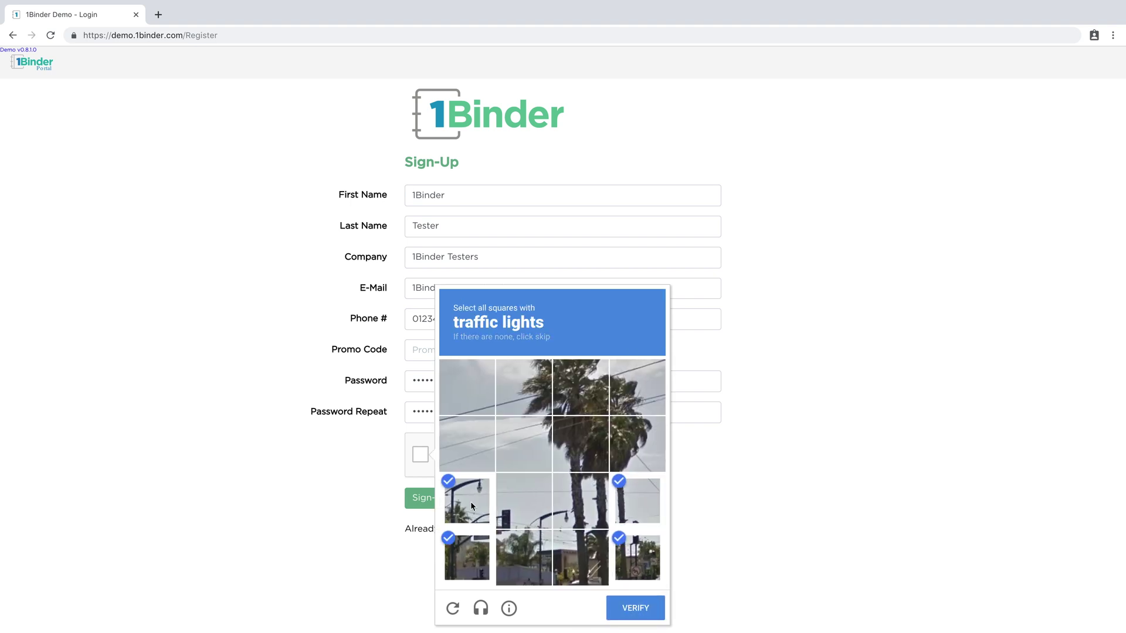
left_click(467, 501)
left_click(467, 557)
left_click(524, 502)
left_click(524, 564)
left_click(636, 609)
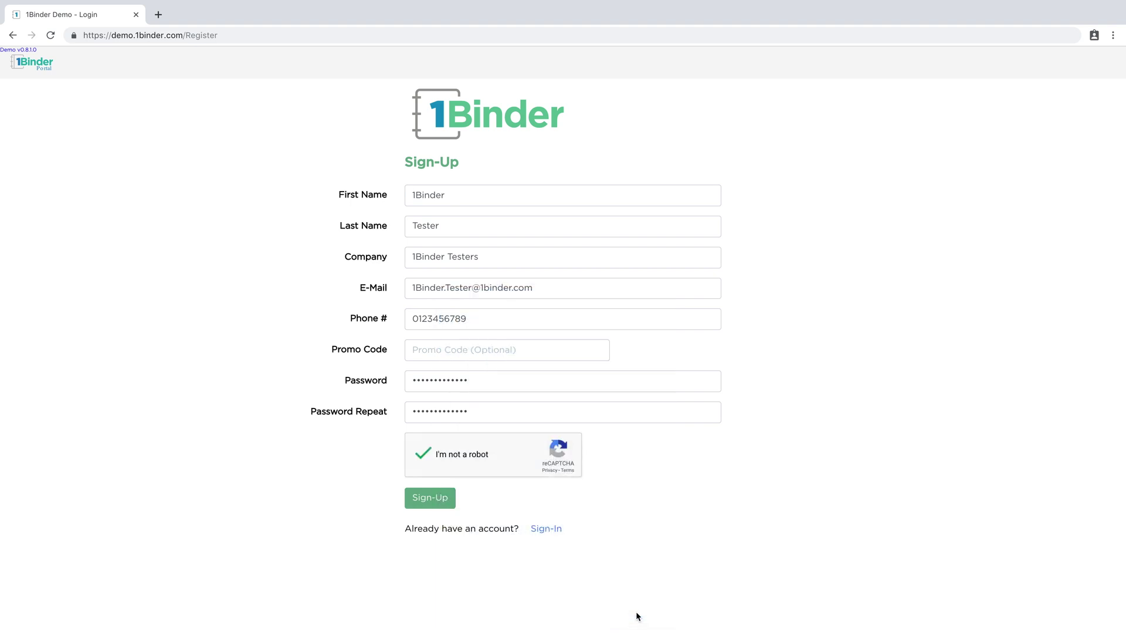
left_click(442, 498)
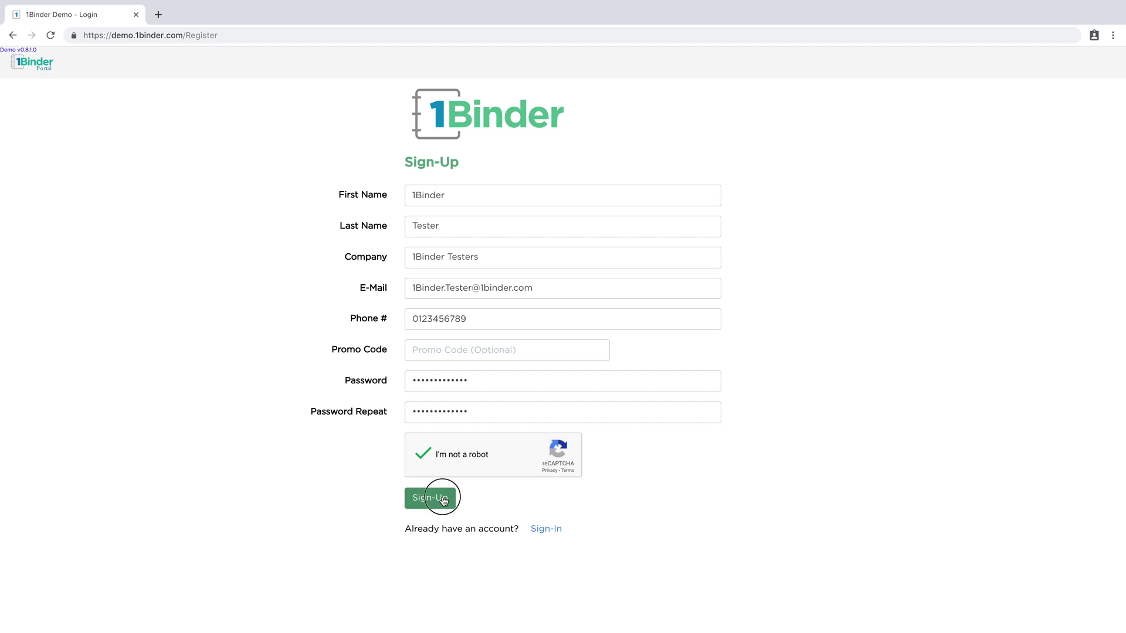
Scroll to the end of the End-User License Agreement and accept it
scroll(586, 515, "down", 1)
scroll(586, 514, "up", 1)
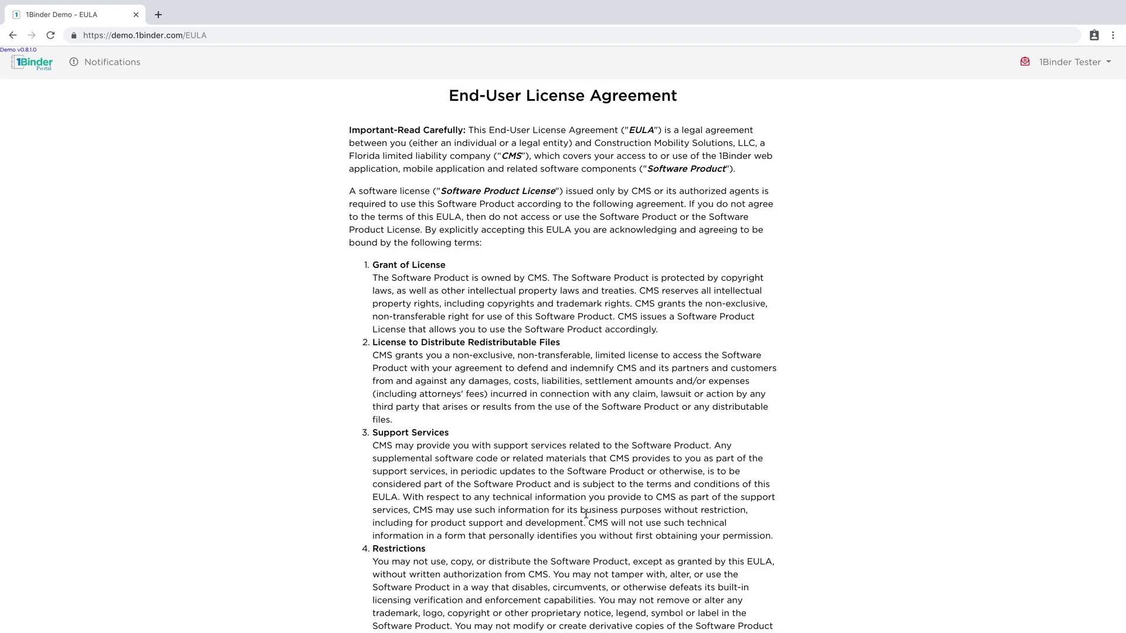
scroll(586, 515, "down", 6)
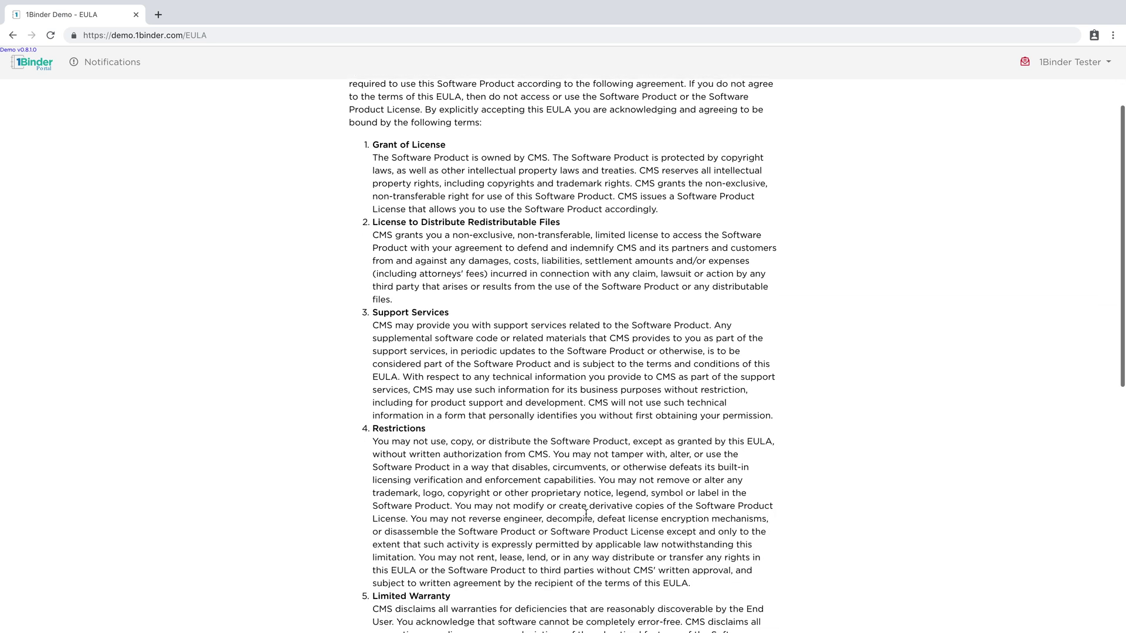
scroll(585, 514, "down", 5)
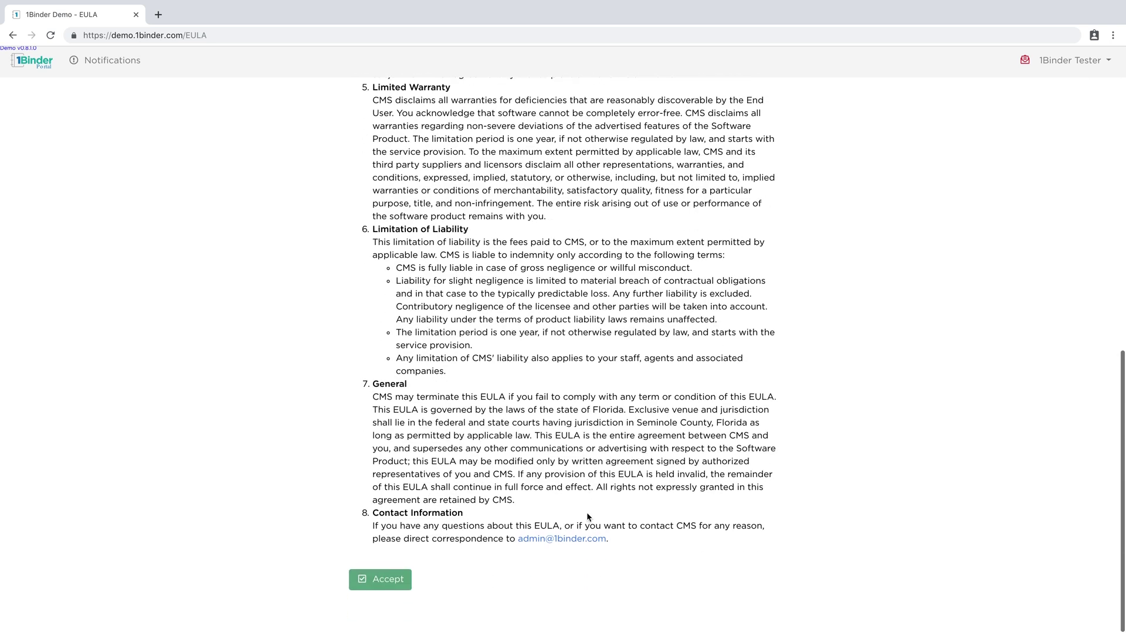
left_click(388, 585)
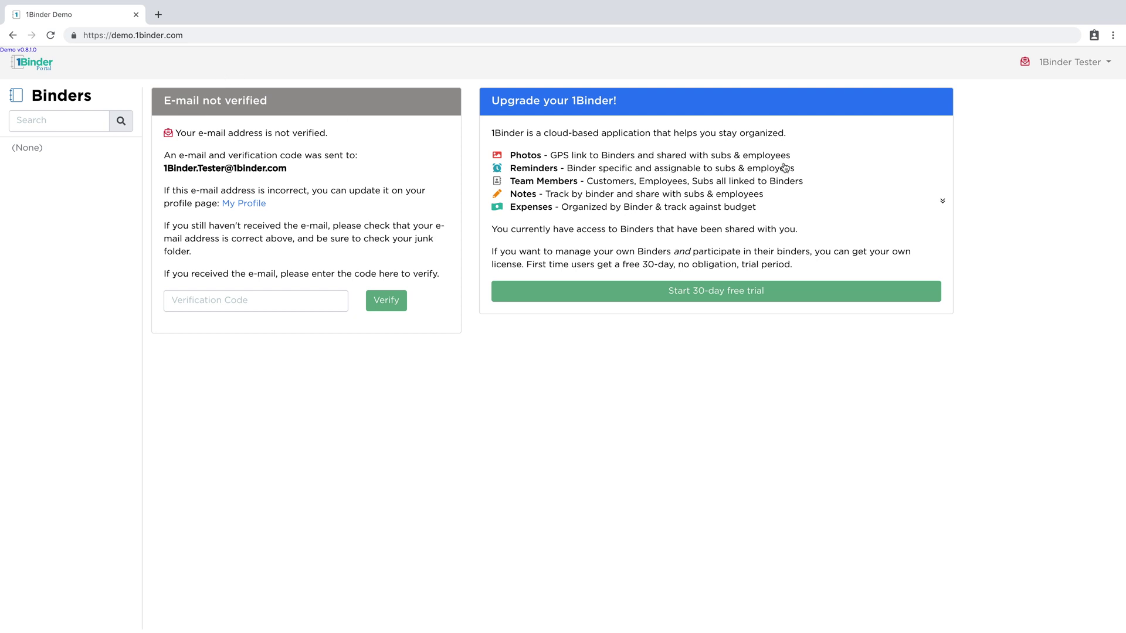
Check the account's e-mail address and paste the verification code into the code field
left_click(1104, 65)
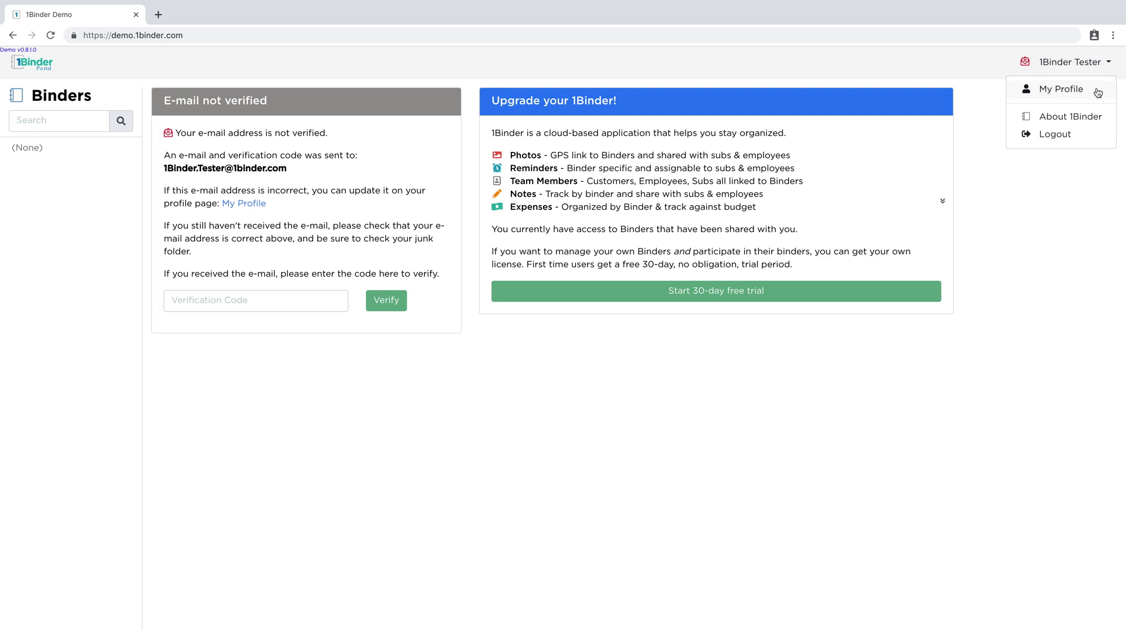
left_click(1088, 177)
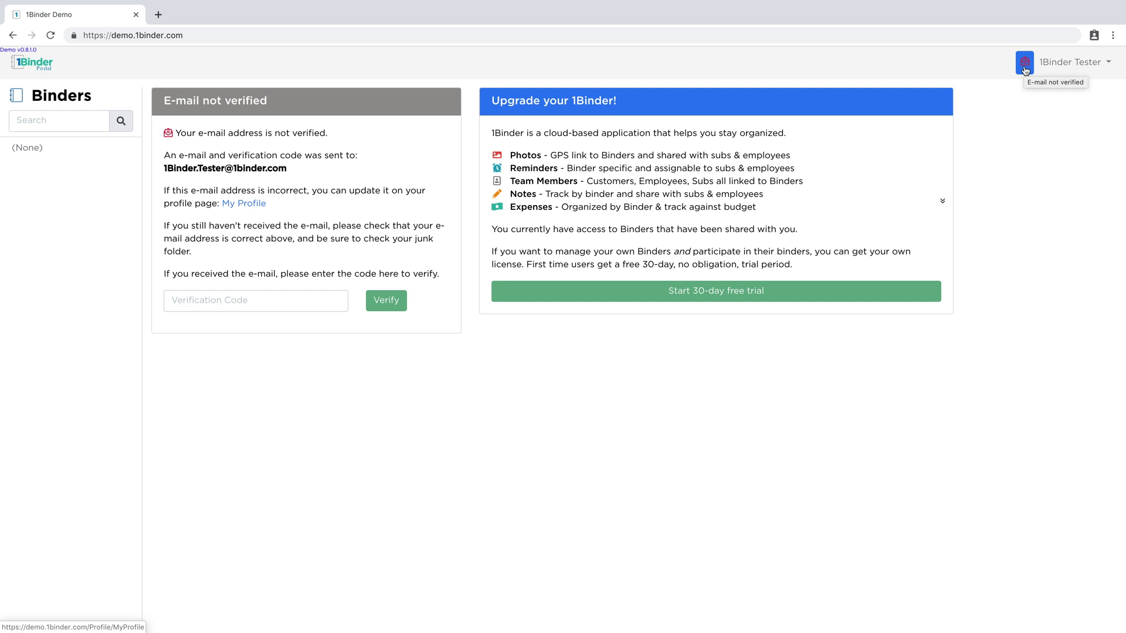
left_click_drag(287, 168, 163, 168)
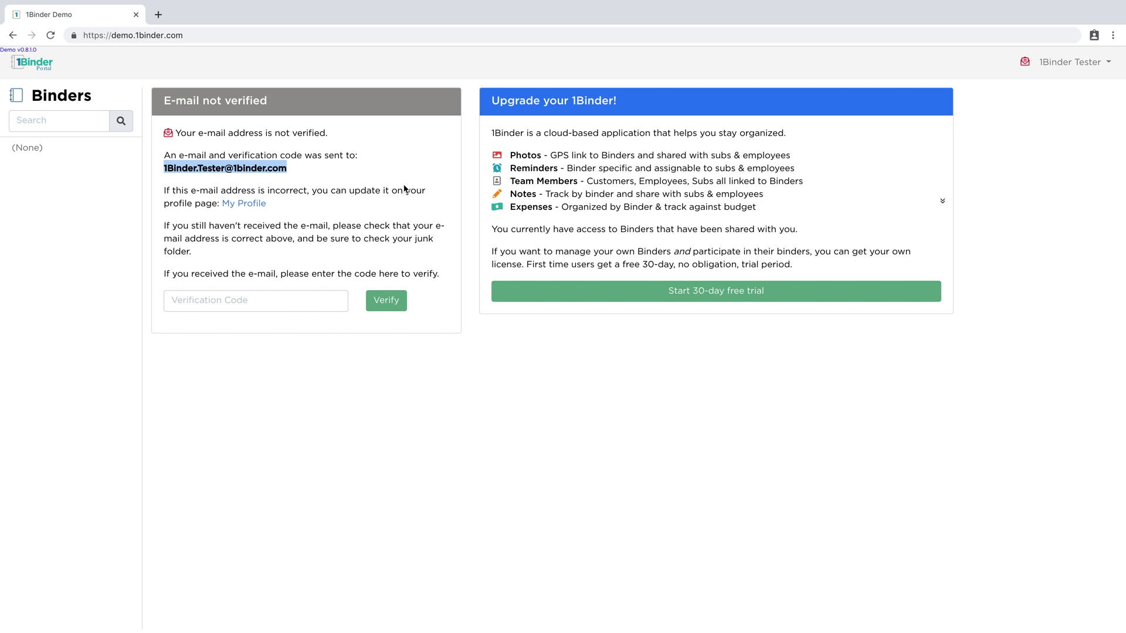
left_click(308, 293)
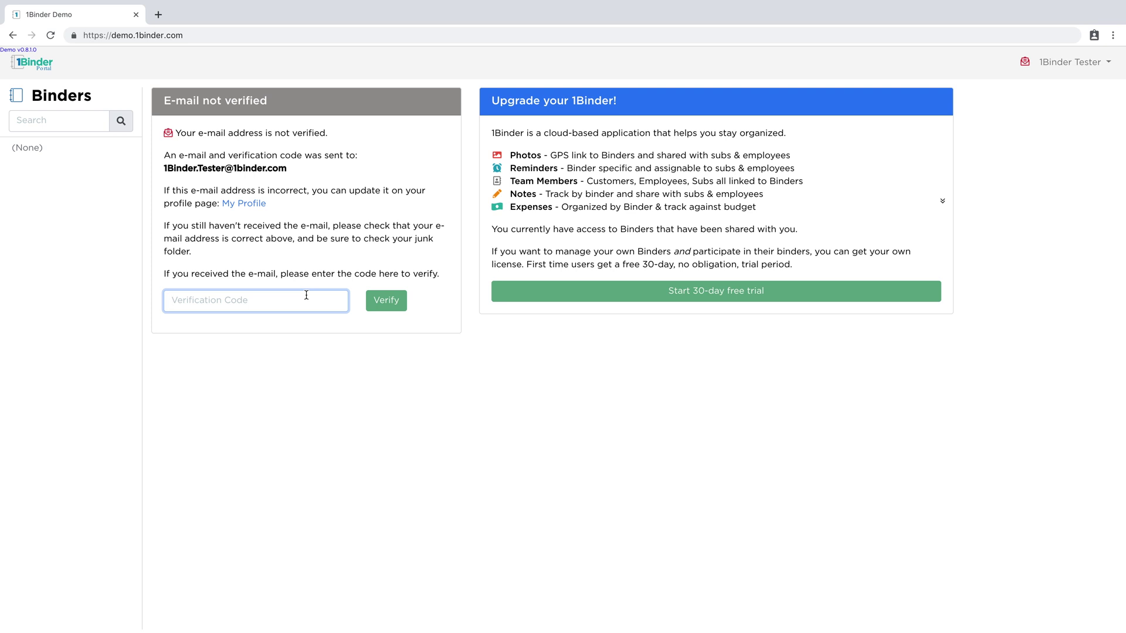
right_click(249, 296)
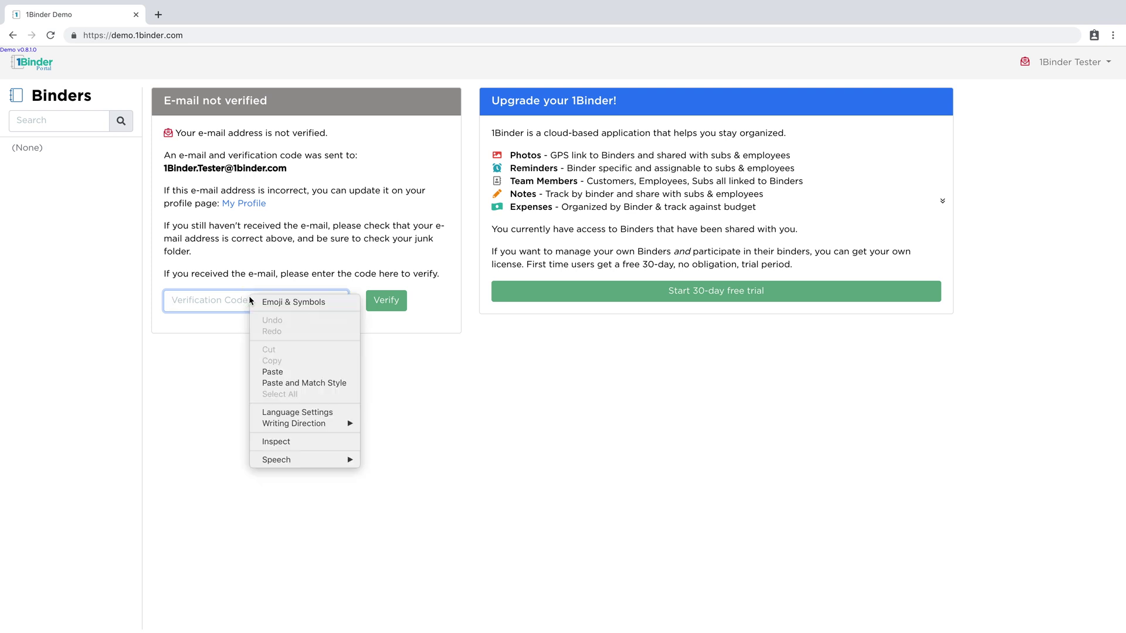
left_click(304, 372)
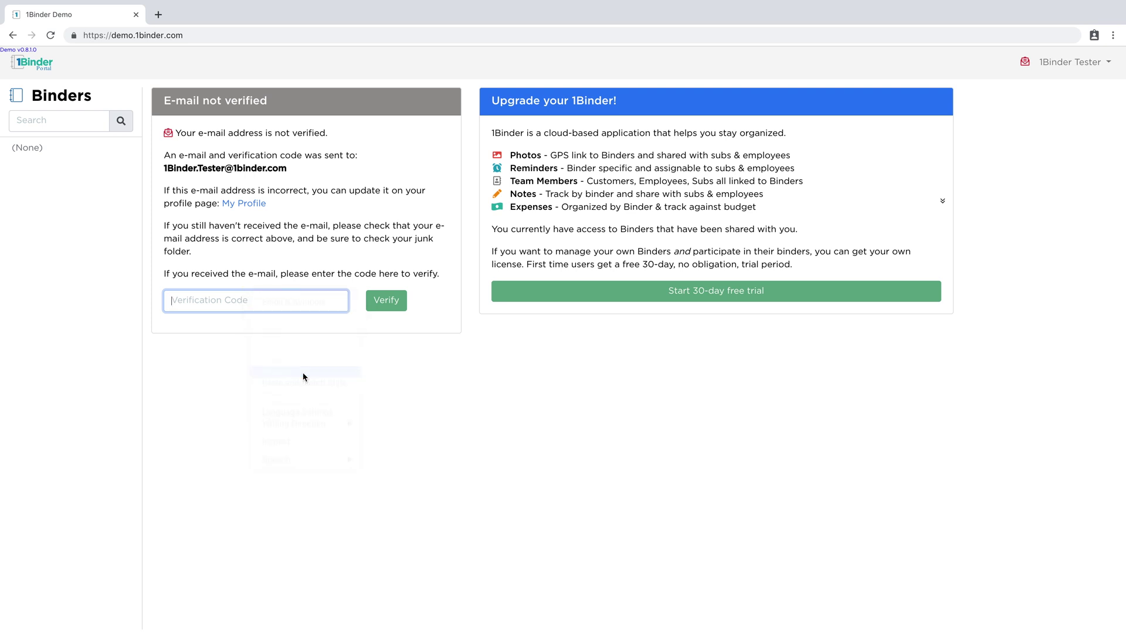
Verify the e-mail address and start the 30-day free trial
left_click(383, 305)
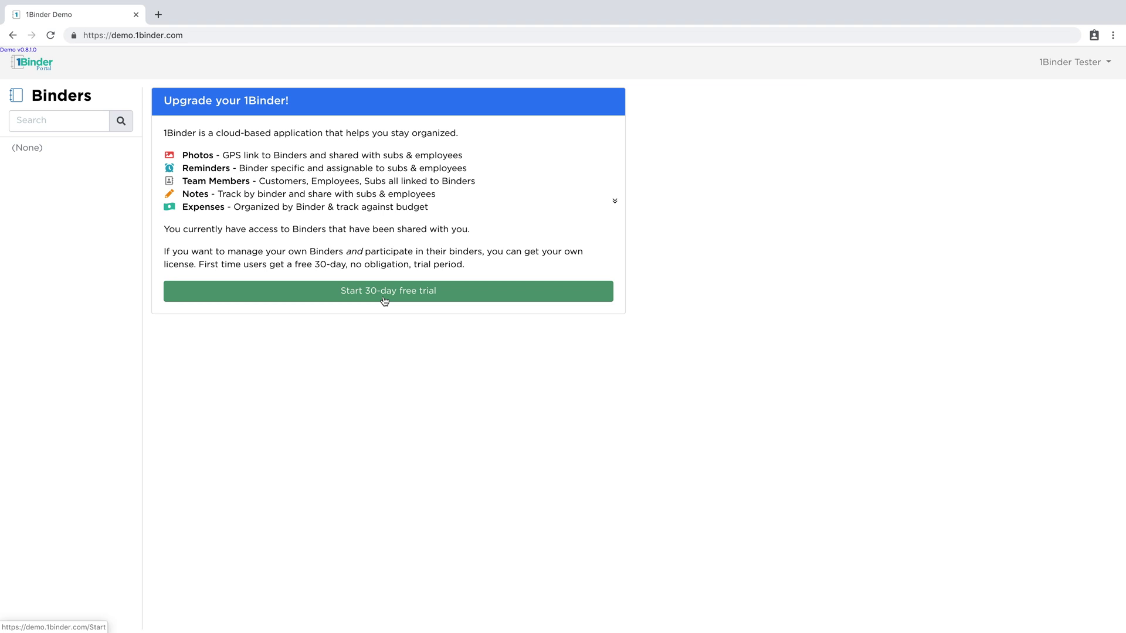
left_click(385, 301)
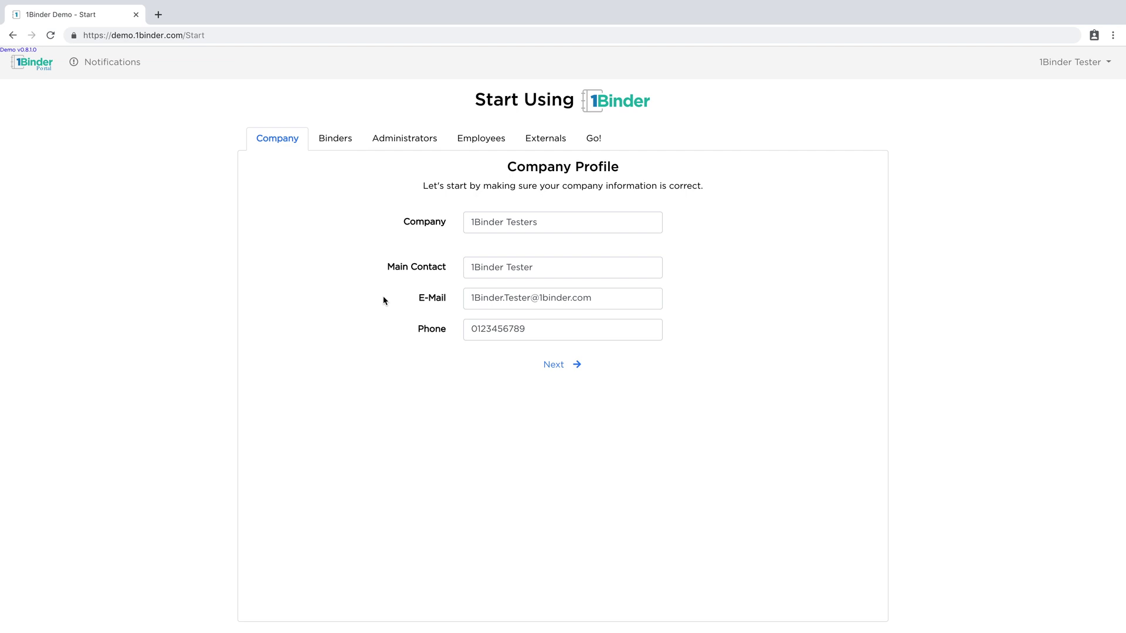
Add one binder named 'My Binder', remove the extra binder row, and continue
left_click(334, 138)
left_click(495, 204)
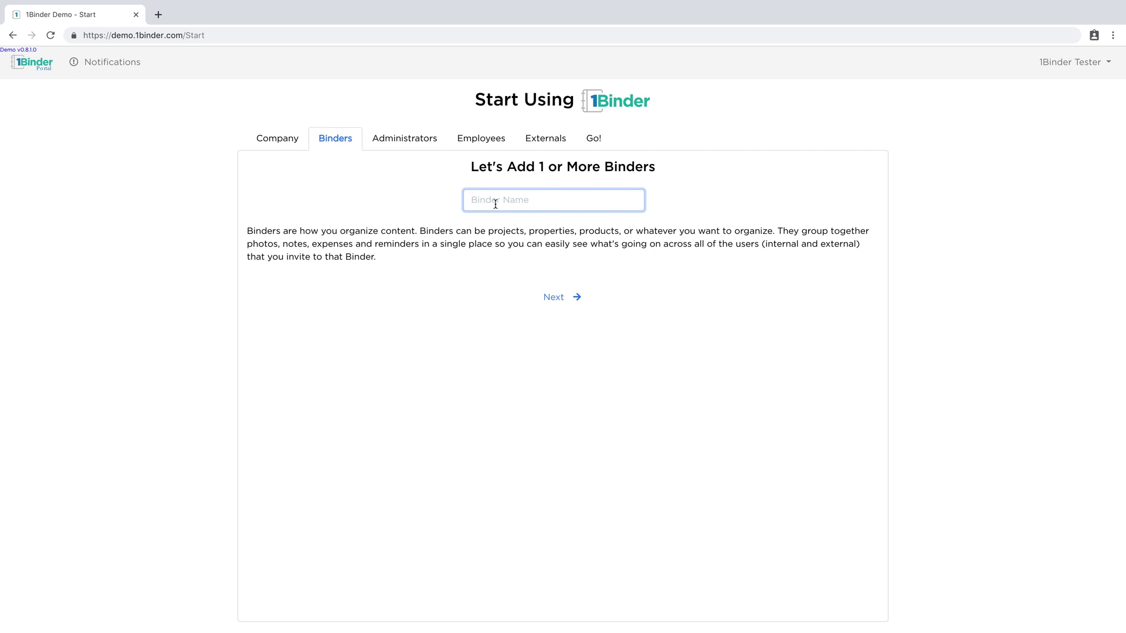
type("My Binder")
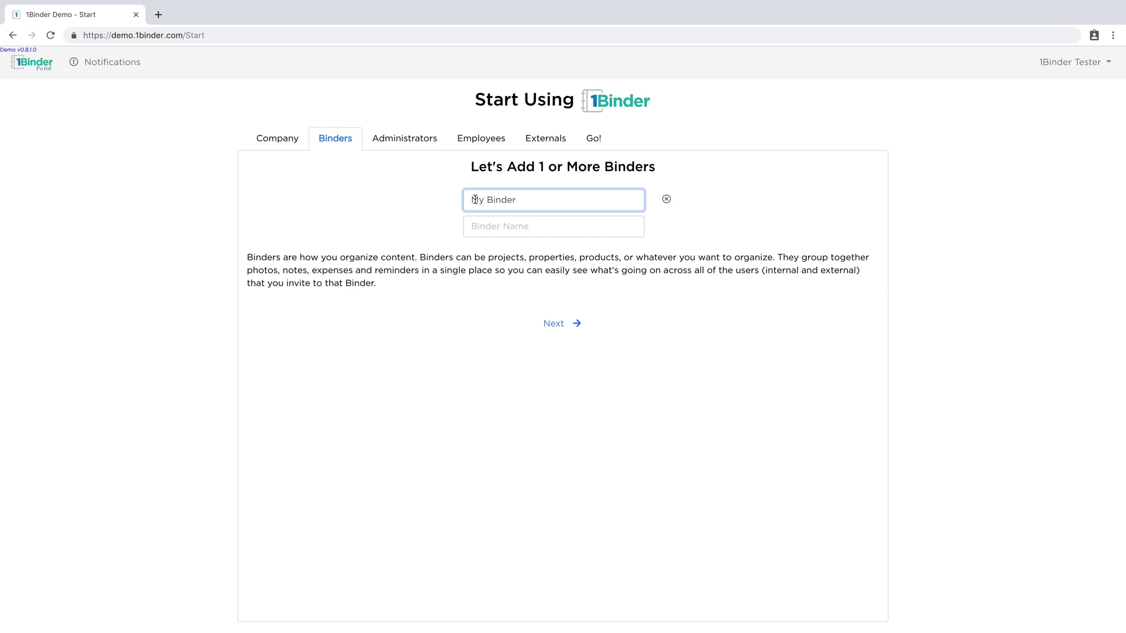
left_click(503, 226)
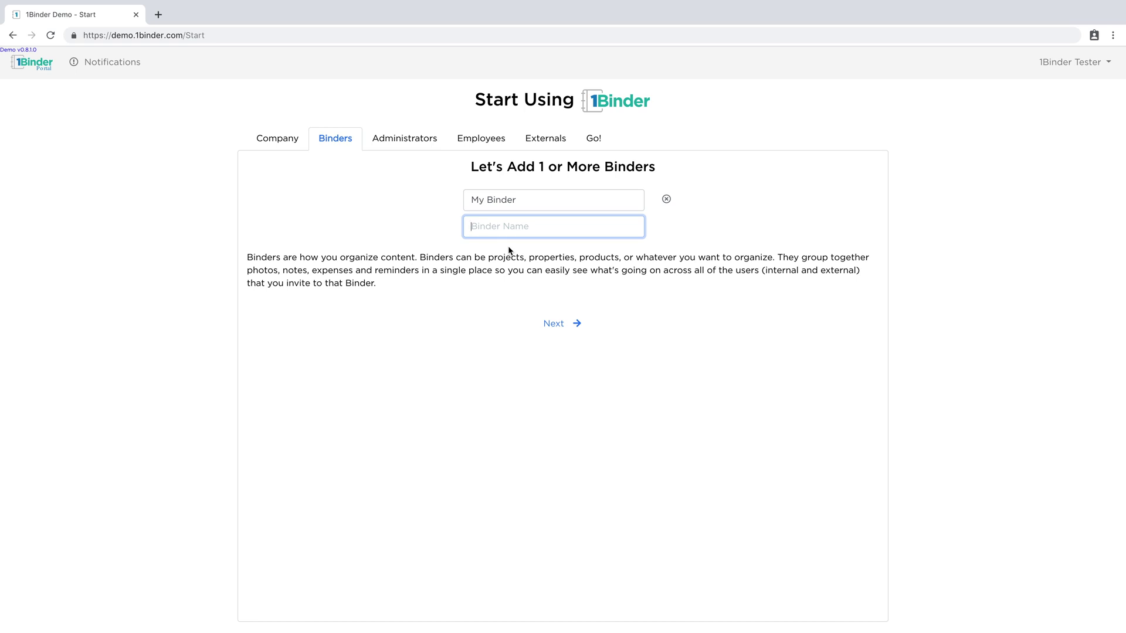
type("hashd")
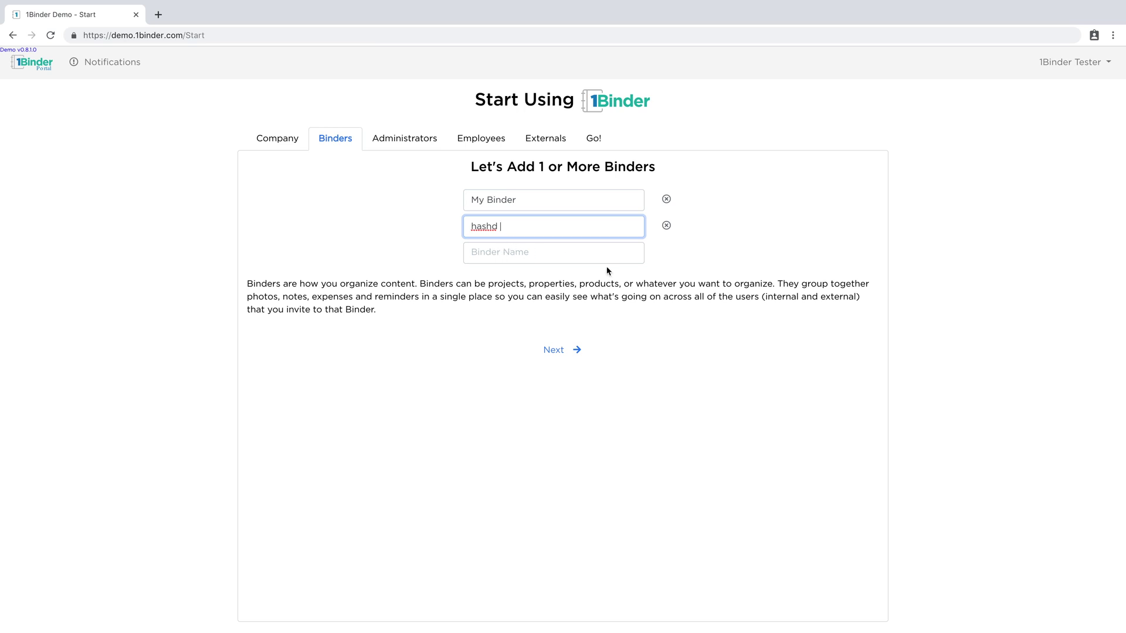
left_click(667, 226)
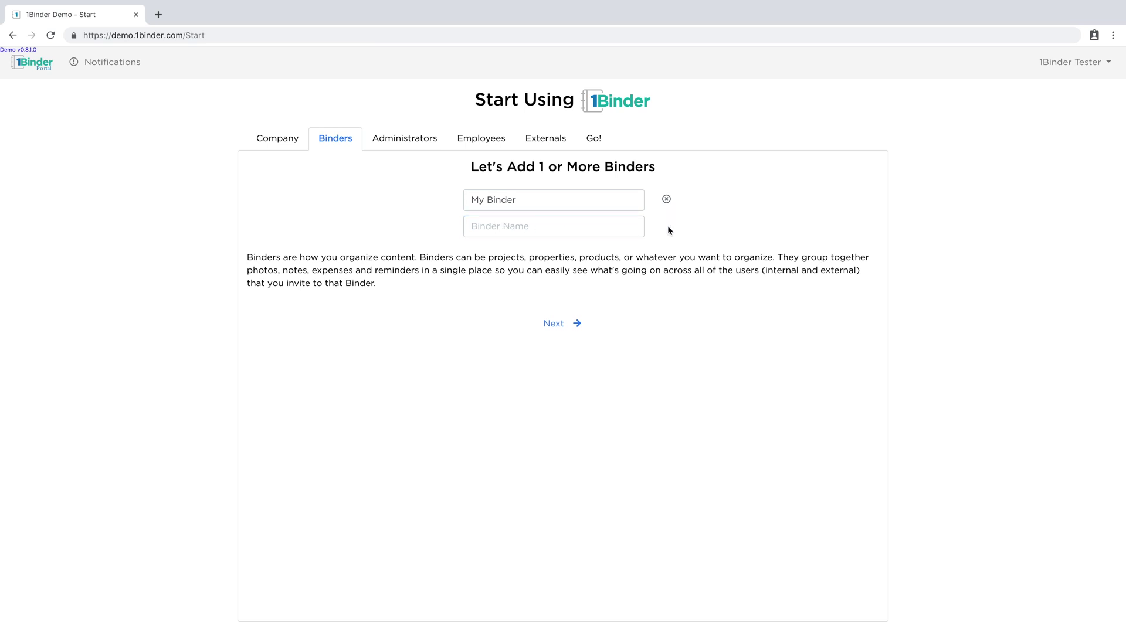
left_click(554, 324)
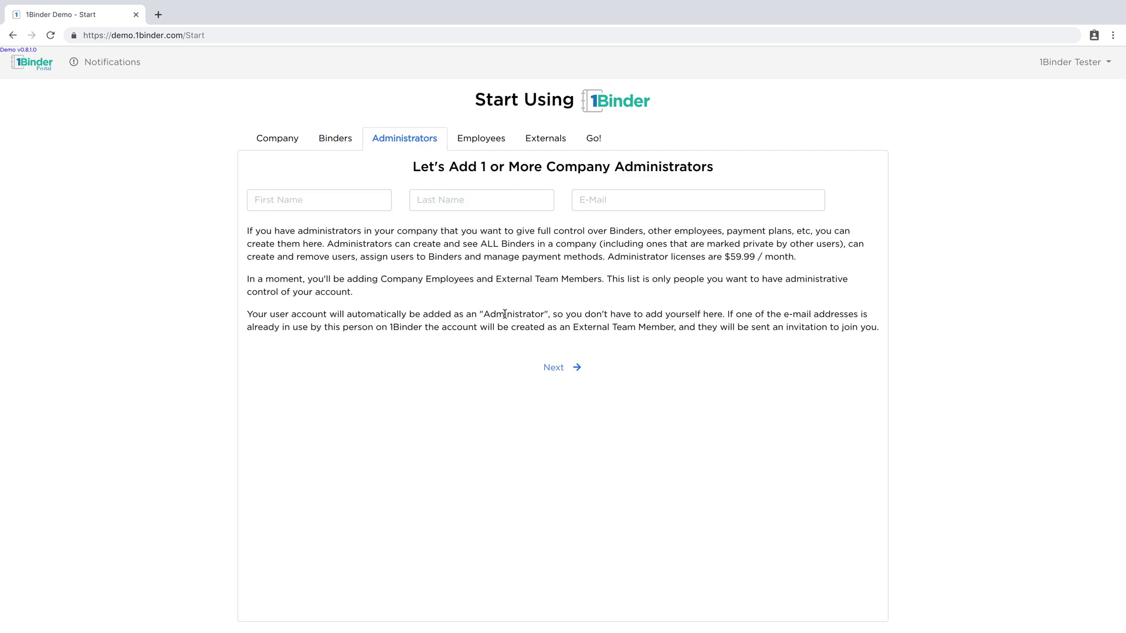
Enter the administrator's first name, last name and e-mail, then continue to Employees
left_click(318, 197)
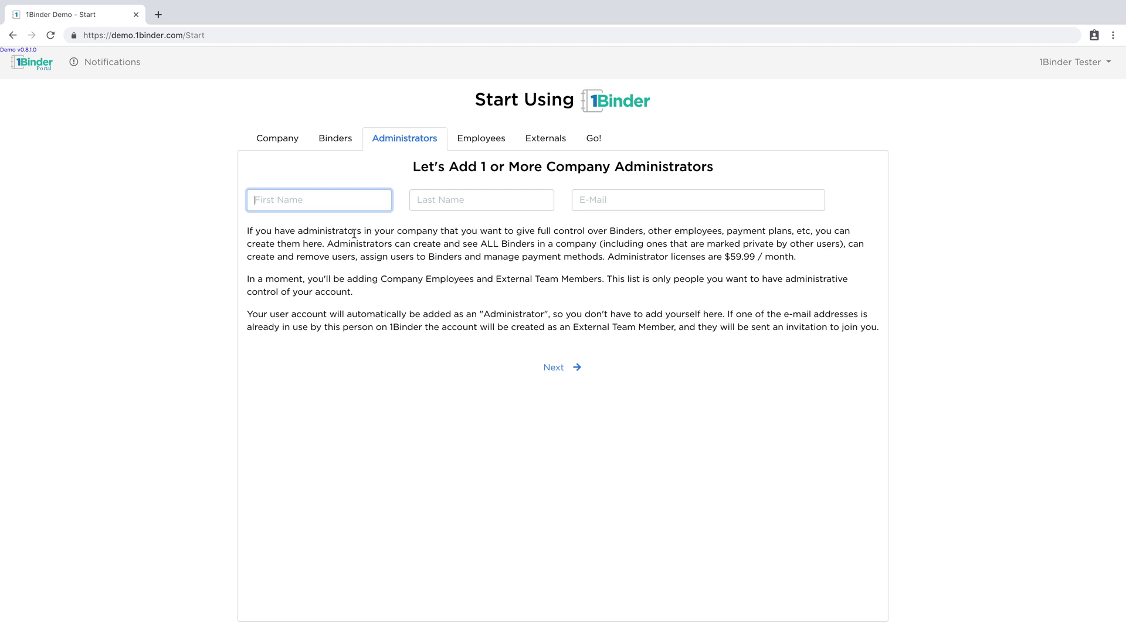
type("Admi")
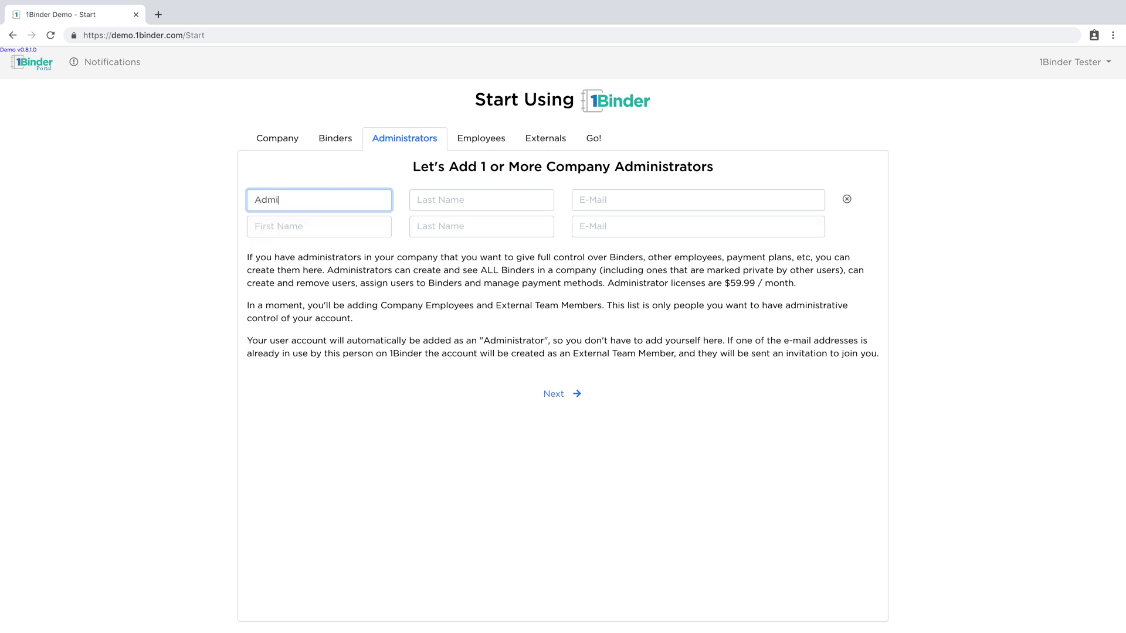
type("n")
key("Tab")
type("Boss")
key("Tab")
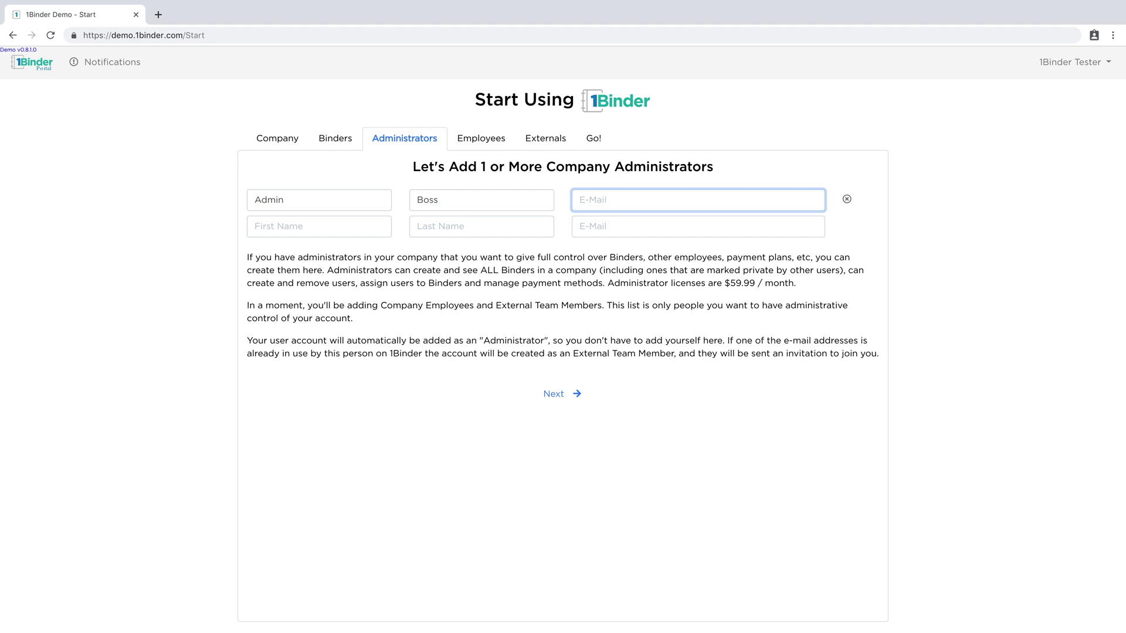
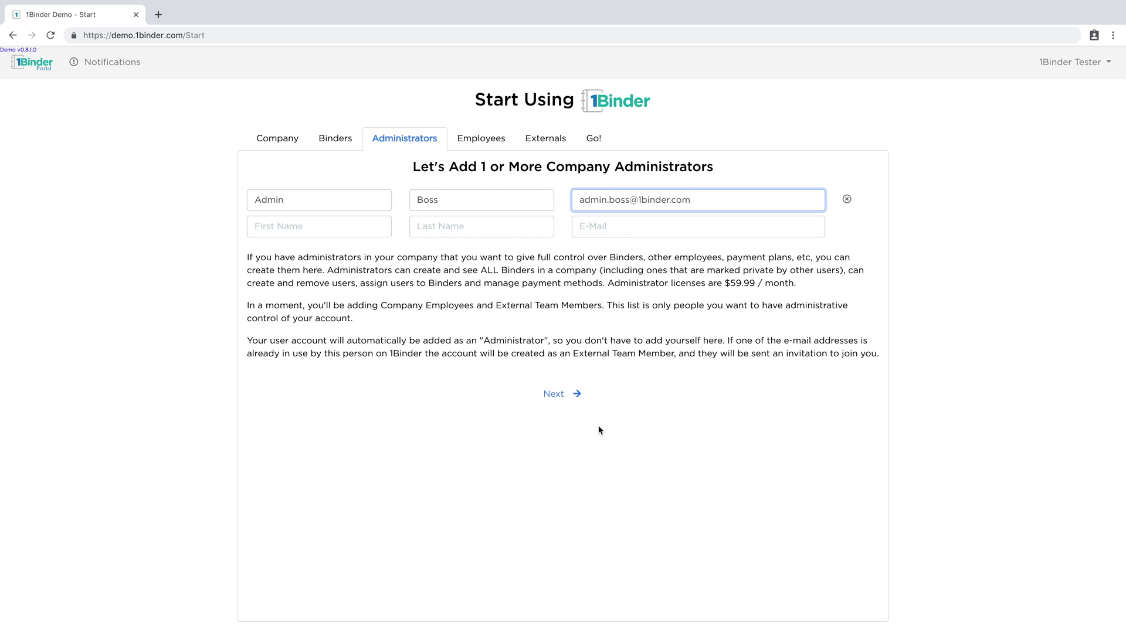
left_click(559, 400)
left_click(345, 205)
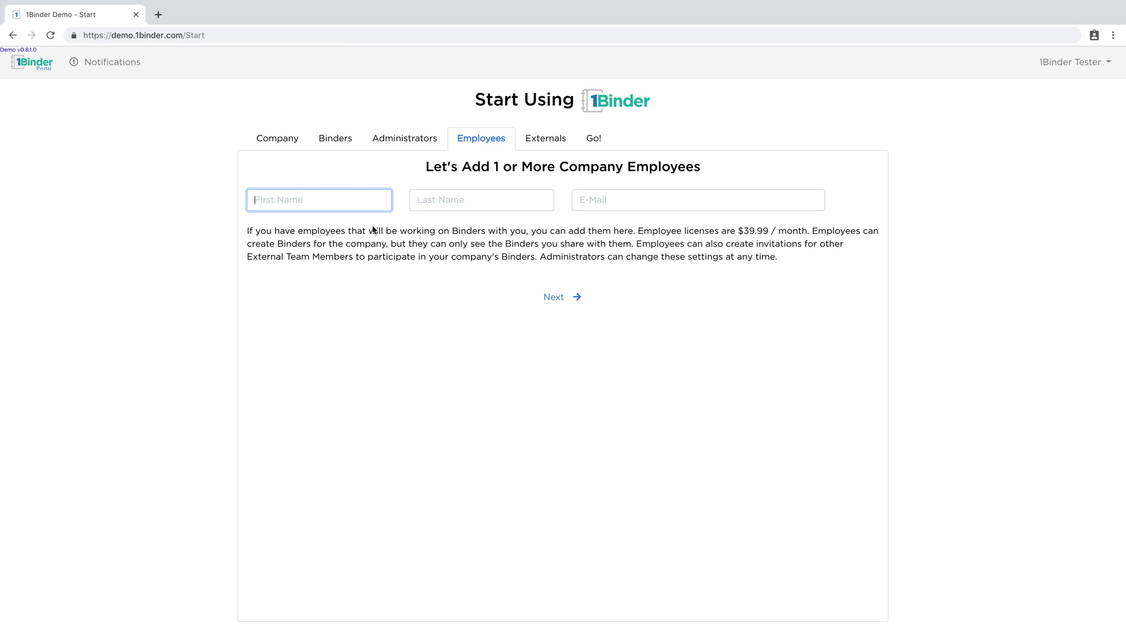
Add the employee's first and last name and e-mail, fixing the domain to 1binder.com
key("Tab")
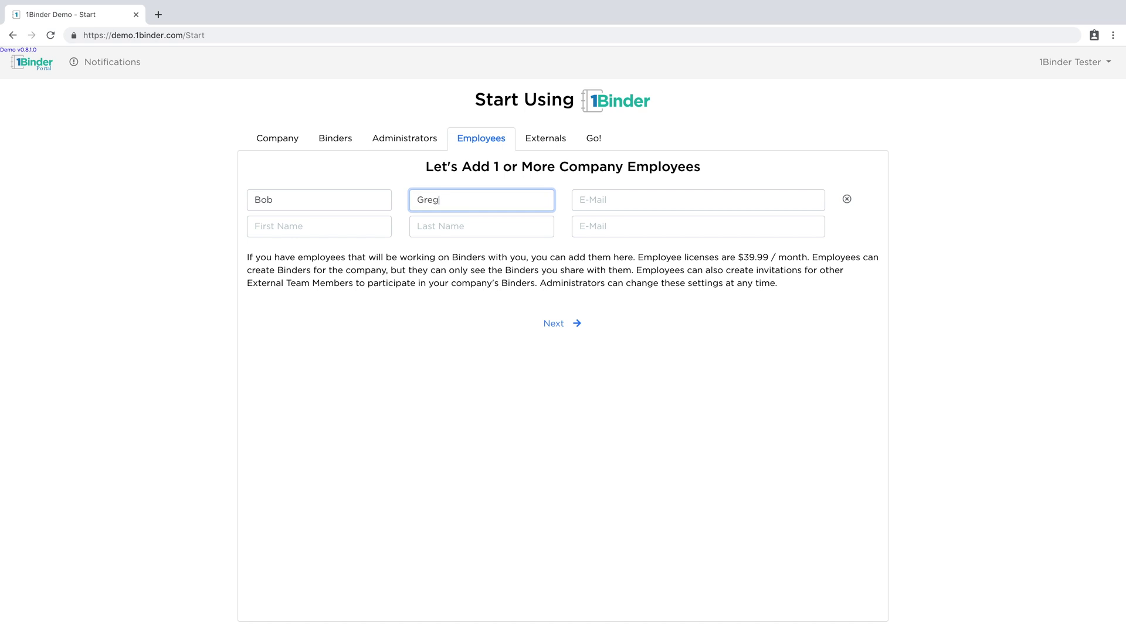
key("Tab")
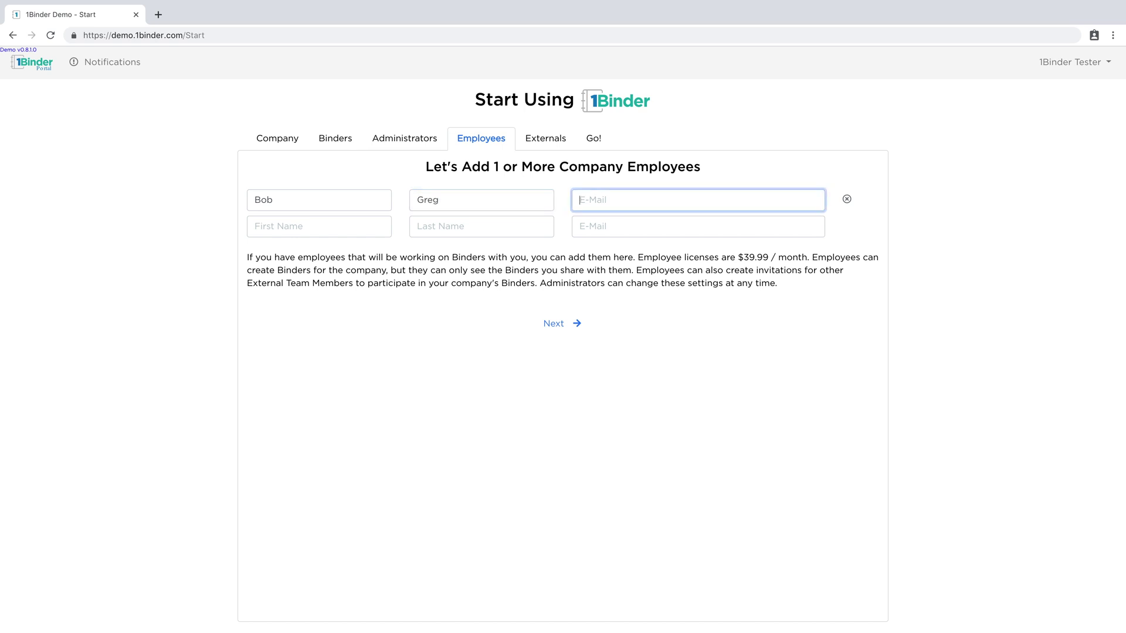
left_click(632, 200)
type("bm")
left_click(551, 326)
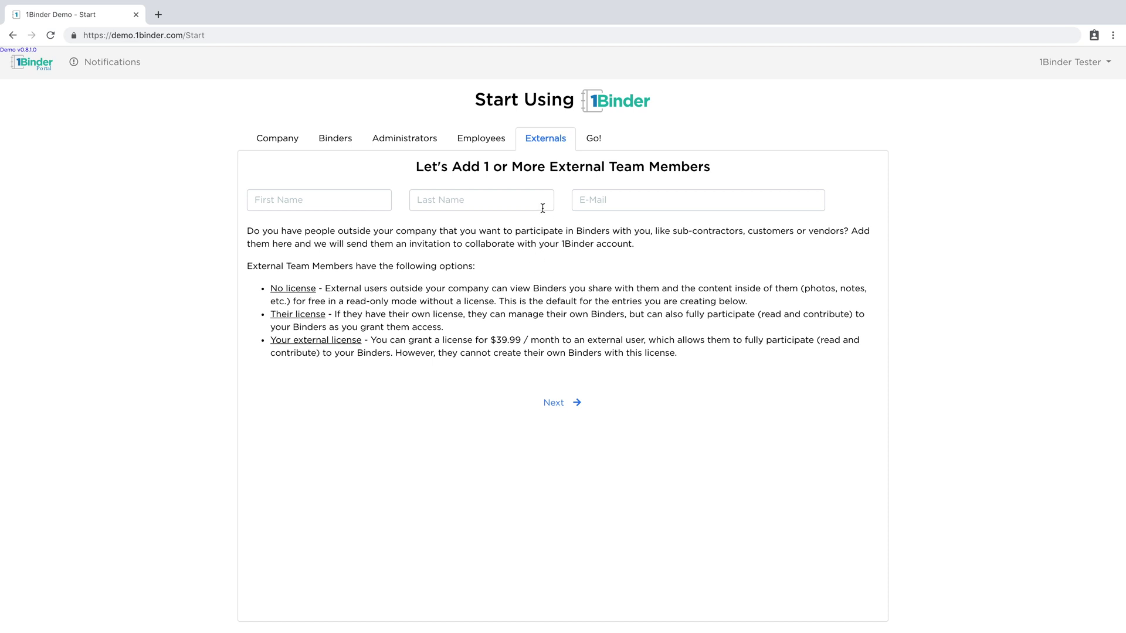
Skip external members and review the Go! summary and license table totaling $159.97 per month
left_click(559, 405)
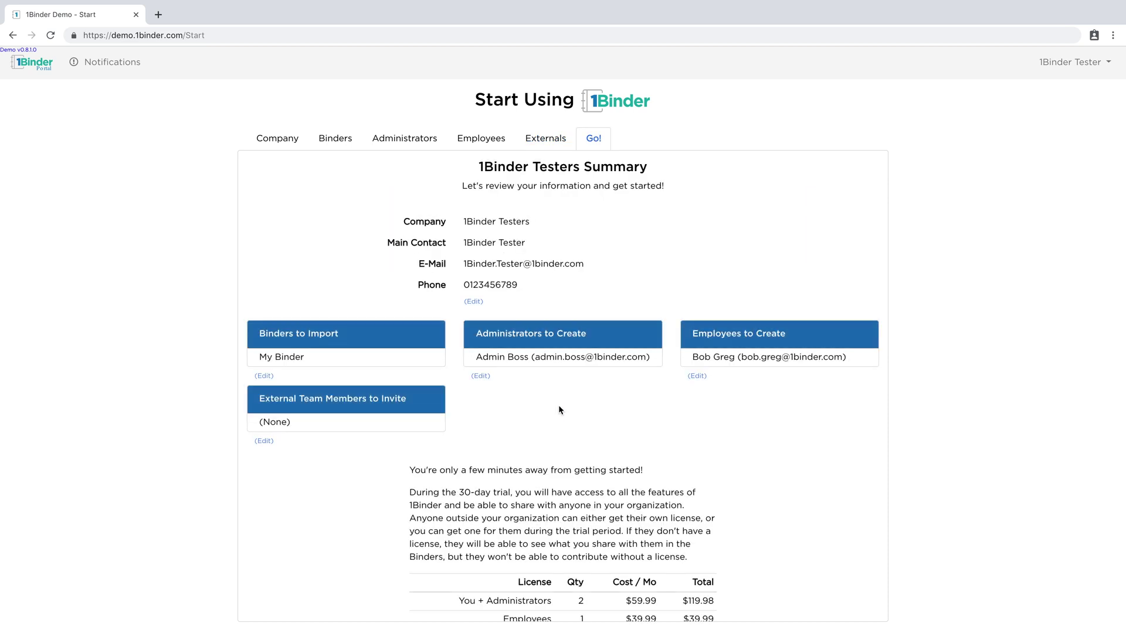
scroll(568, 430, "down", 1)
scroll(569, 431, "up", 1)
scroll(548, 422, "down", 2)
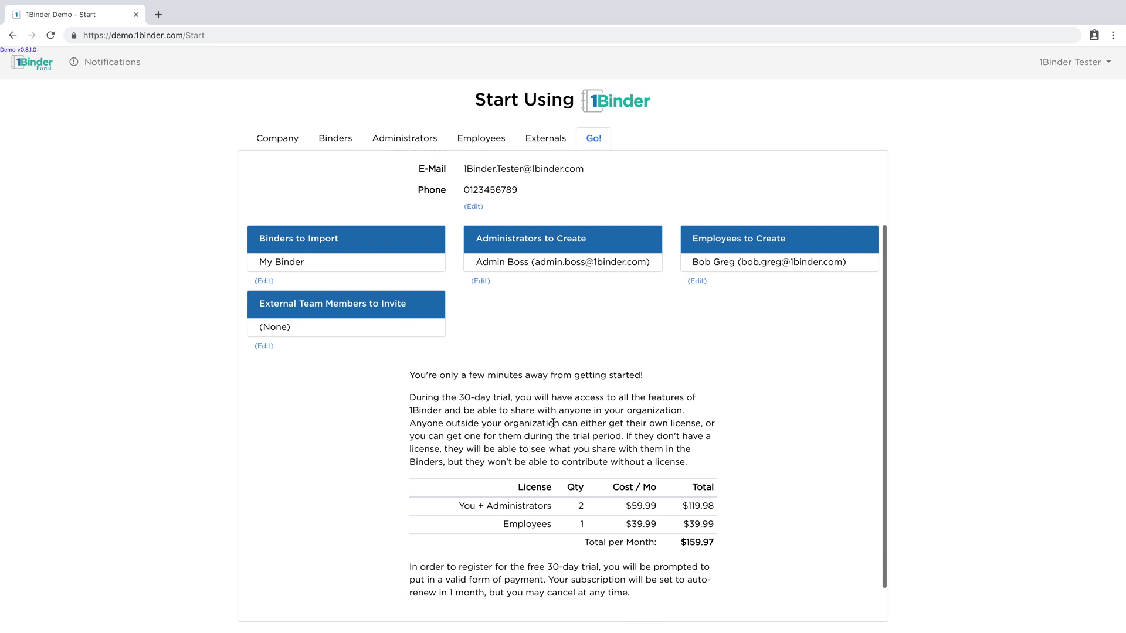
scroll(553, 422, "down", 2)
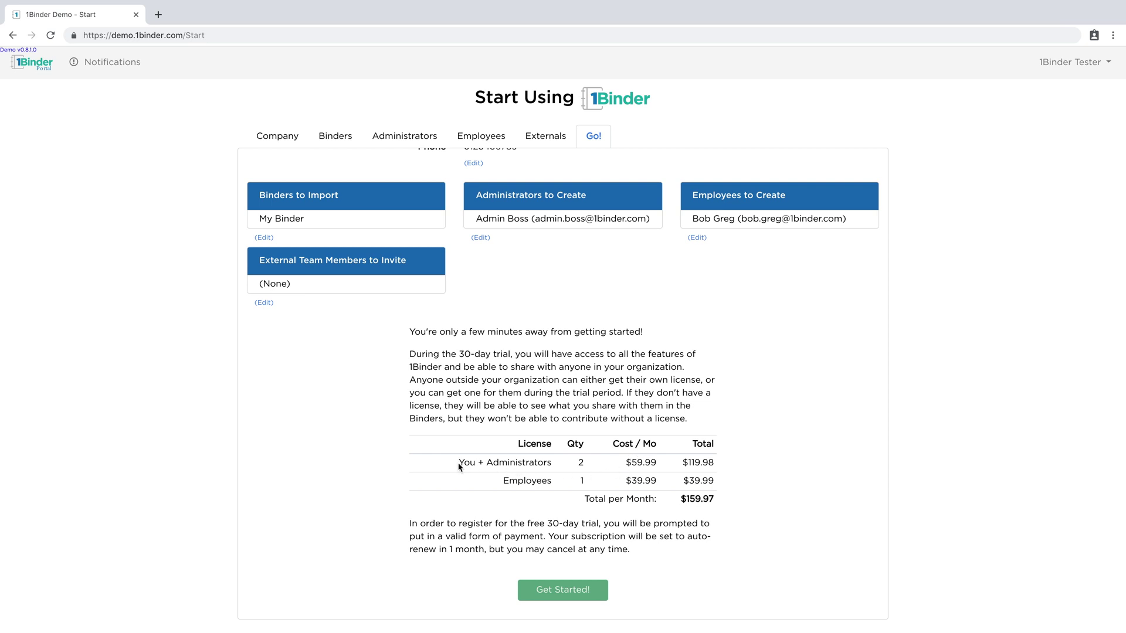
left_click_drag(460, 463, 555, 468)
left_click(557, 468)
scroll(384, 309, "up", 2)
scroll(378, 307, "up", 1)
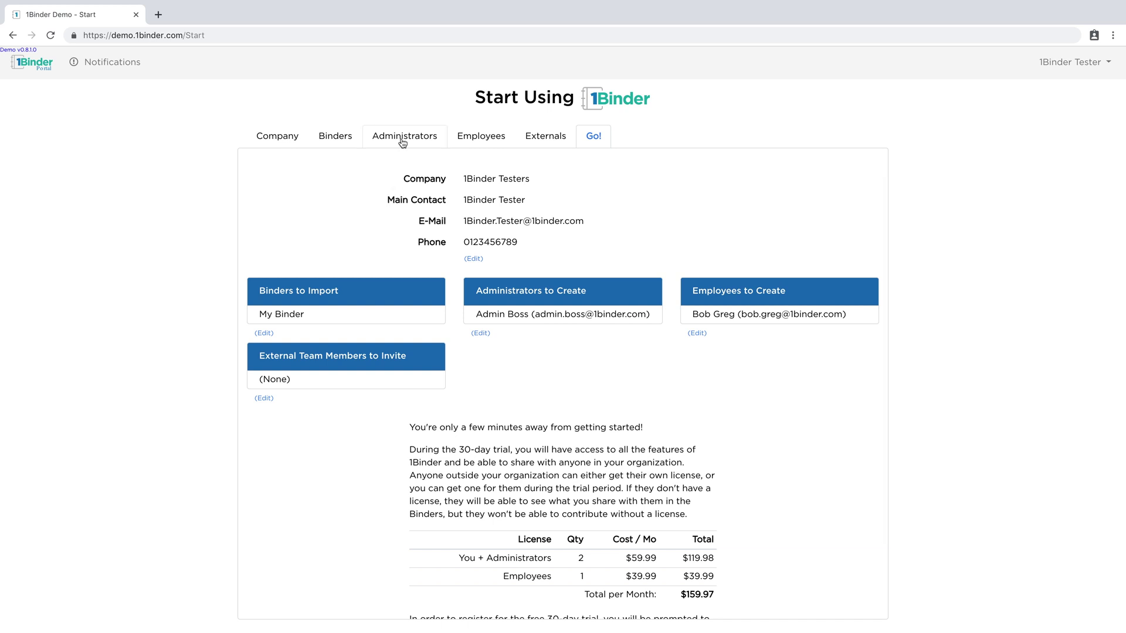
scroll(420, 227, "down", 3)
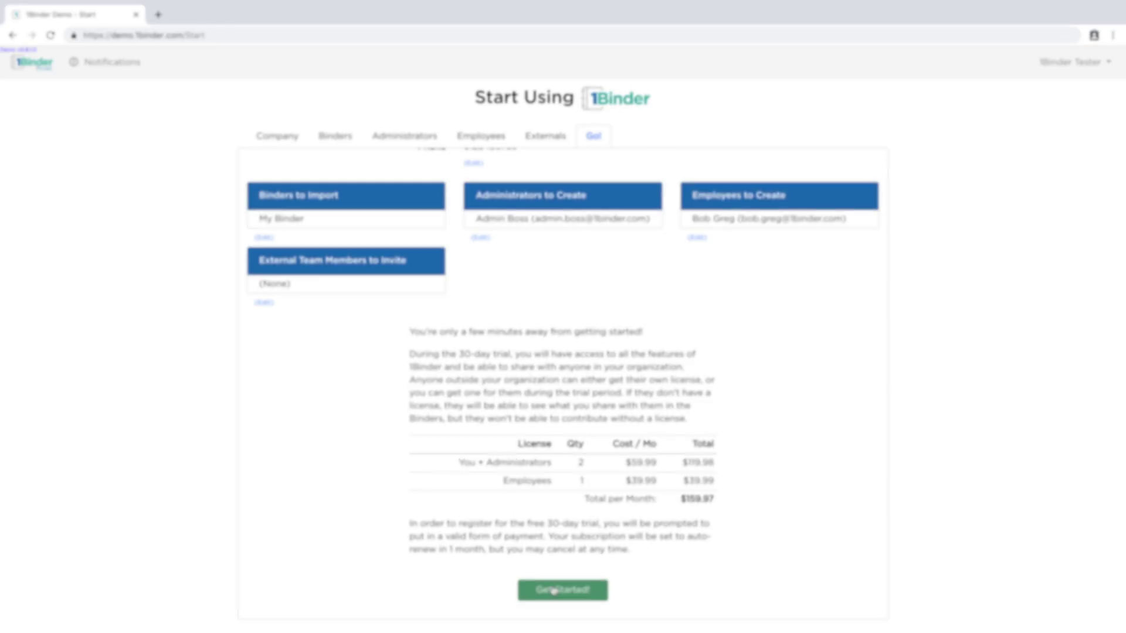
Choose Get Started! on the summary to bring up the payment details dialog
left_click(553, 589)
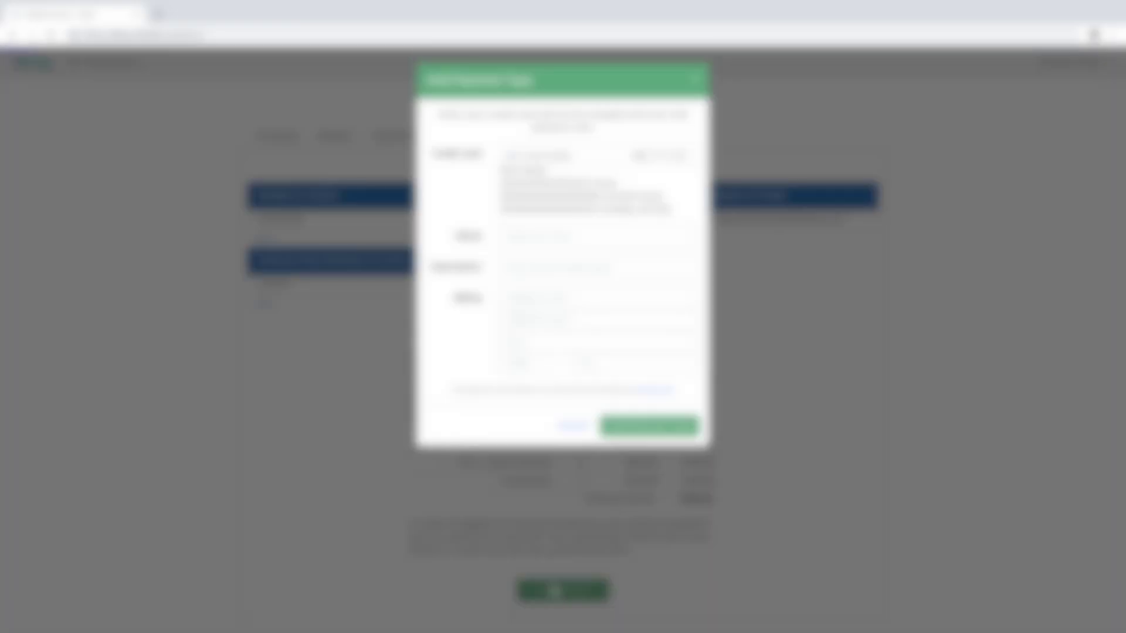